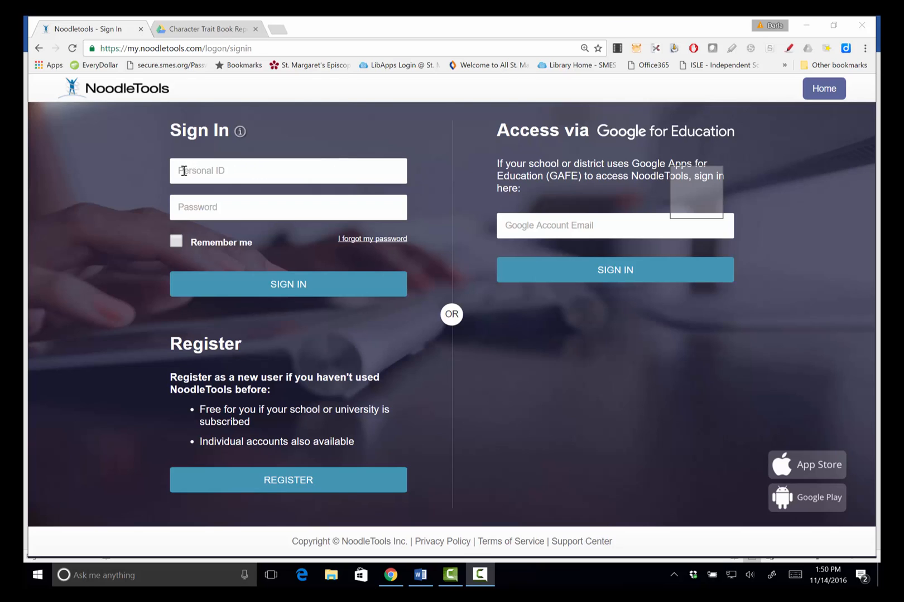
Sign in to NoodleTools with your personal ID and account password to reach the Projects list
click(298, 169)
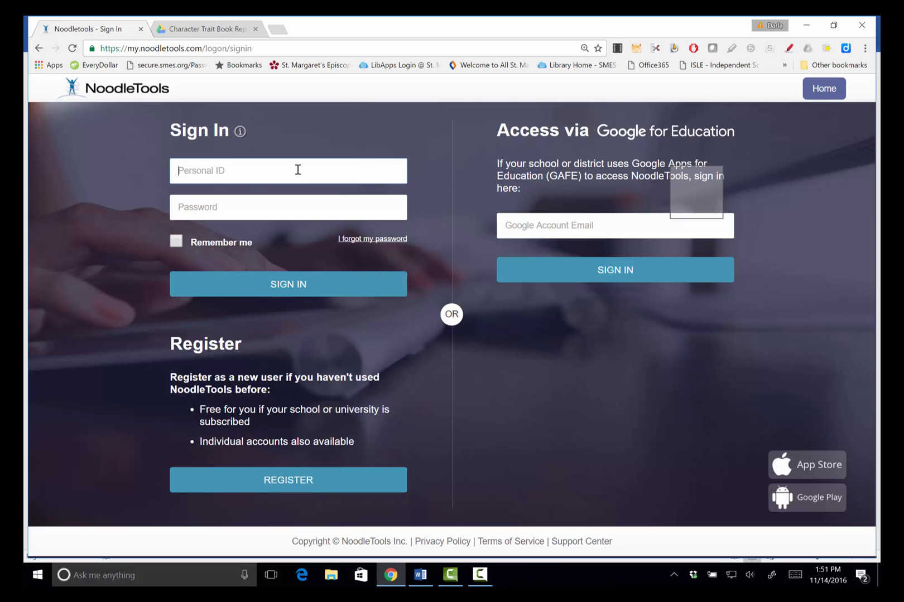
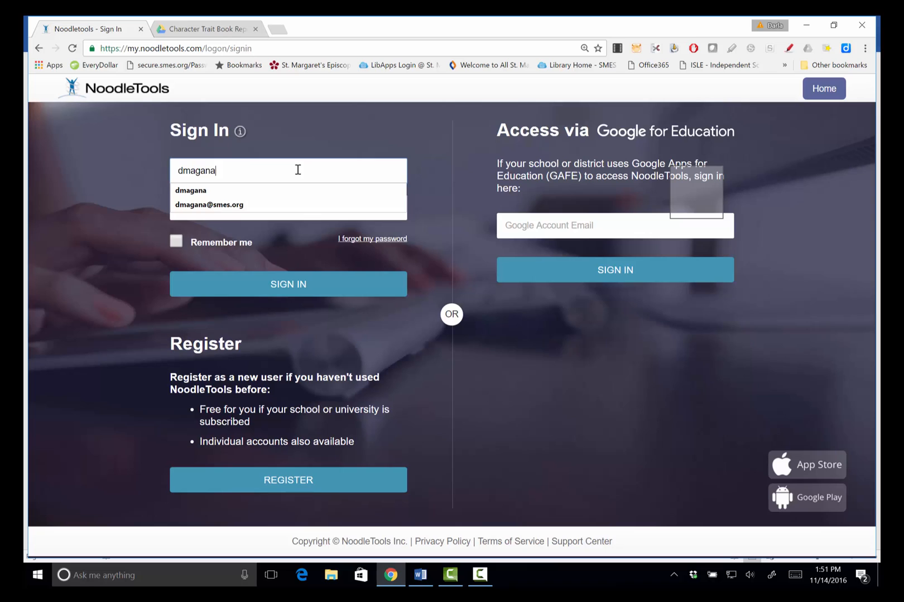
click(245, 190)
click(237, 210)
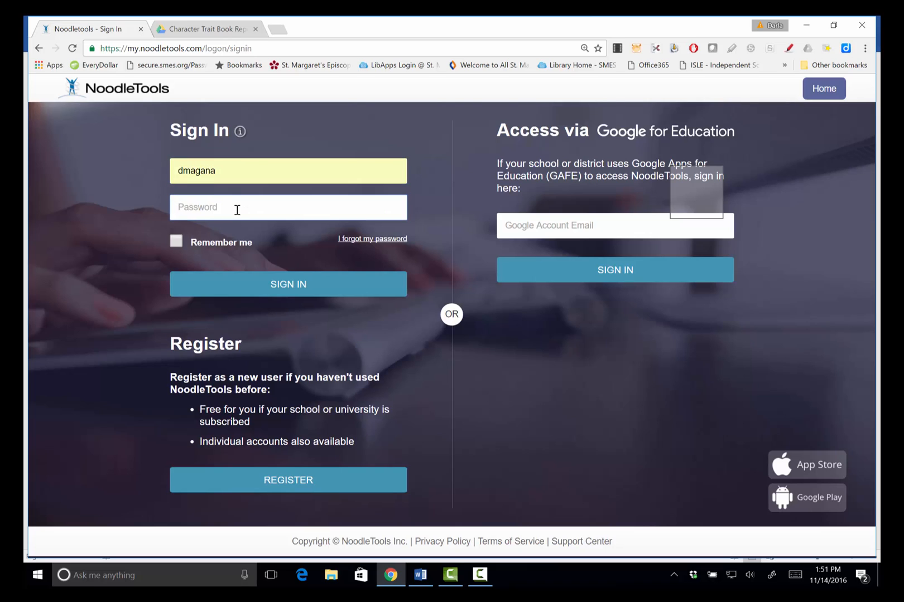
text(********)
click(287, 286)
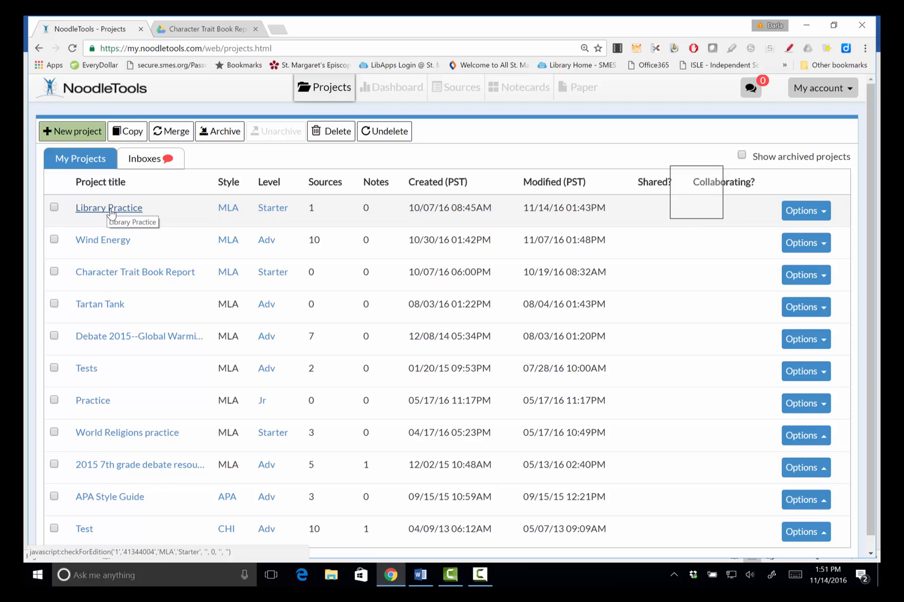
Open the Library Practice project from My Projects to view its Dashboard
click(110, 210)
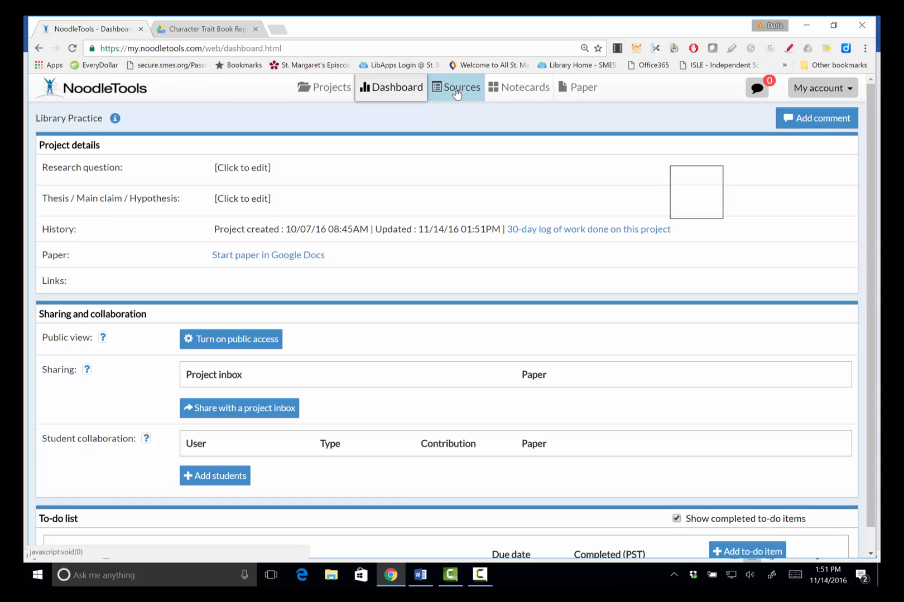
Copy the MLA book citation for The Lord's Prayer from Library Practice's Sources list
click(456, 93)
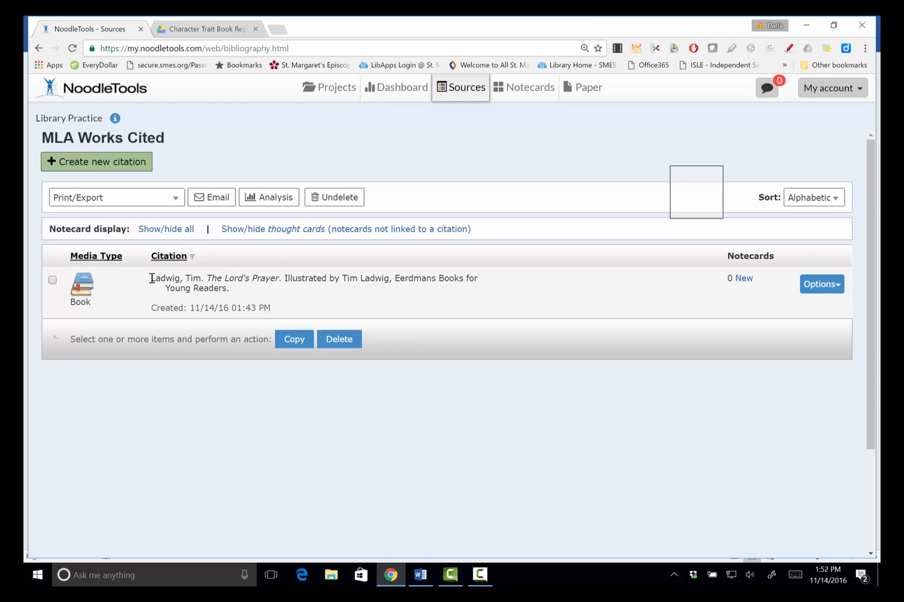
drag(151, 279, 235, 286)
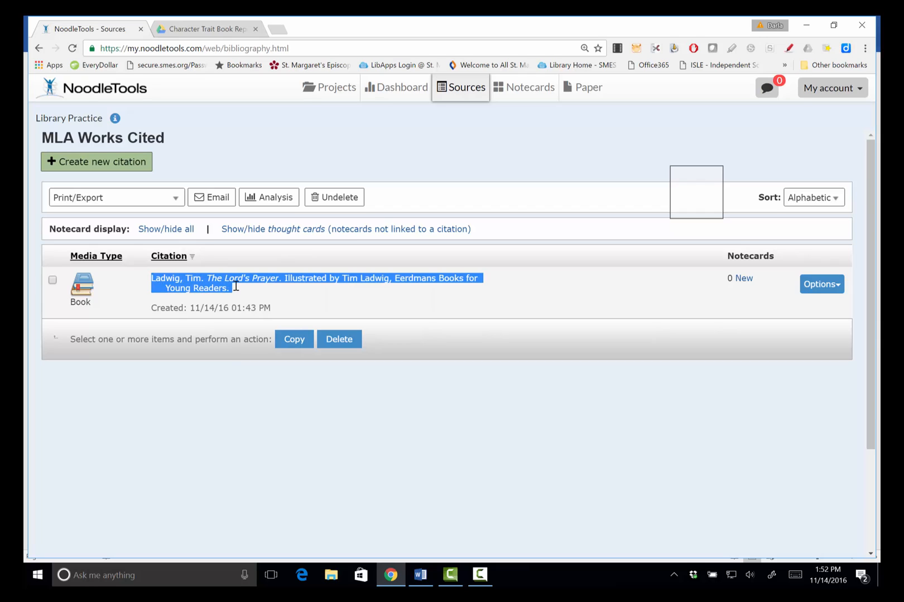
right_click(219, 279)
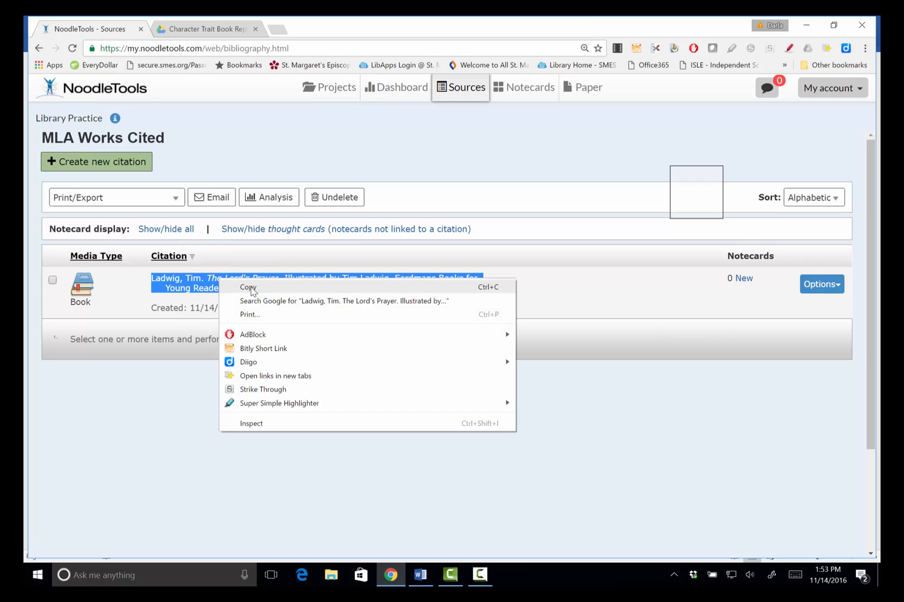
click(250, 288)
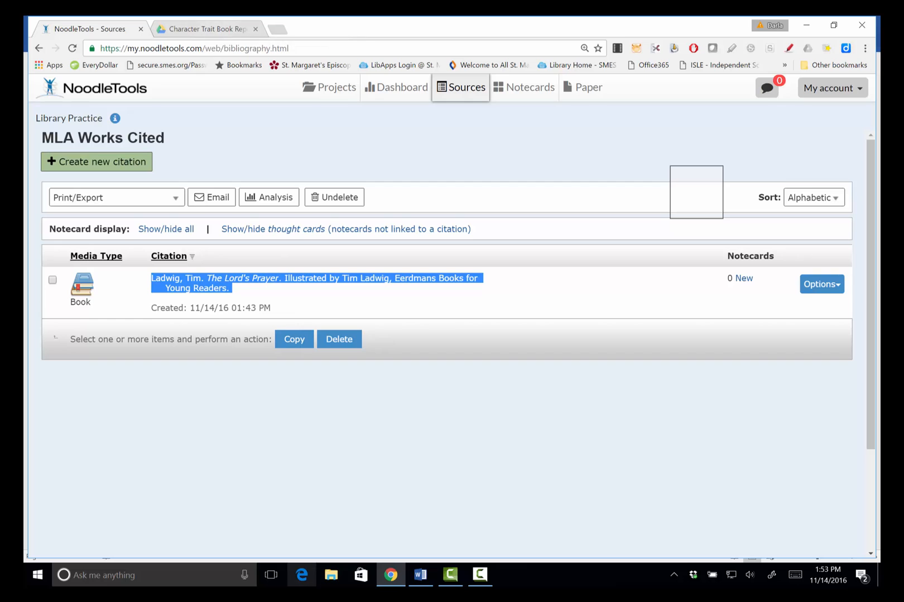
In the Word book report flyer, insert a Simple Text Box from the Insert tab
click(425, 577)
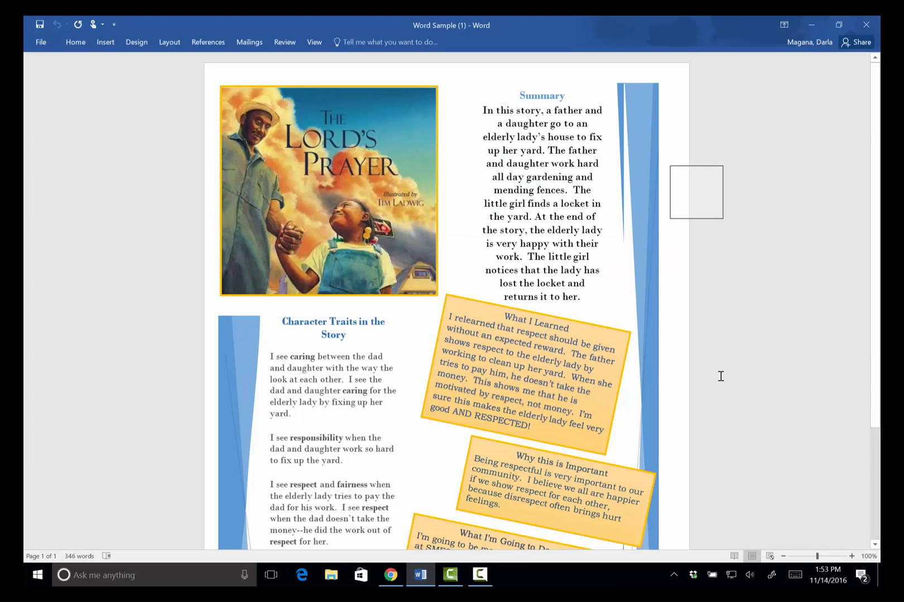
scroll(664, 367, down, 5)
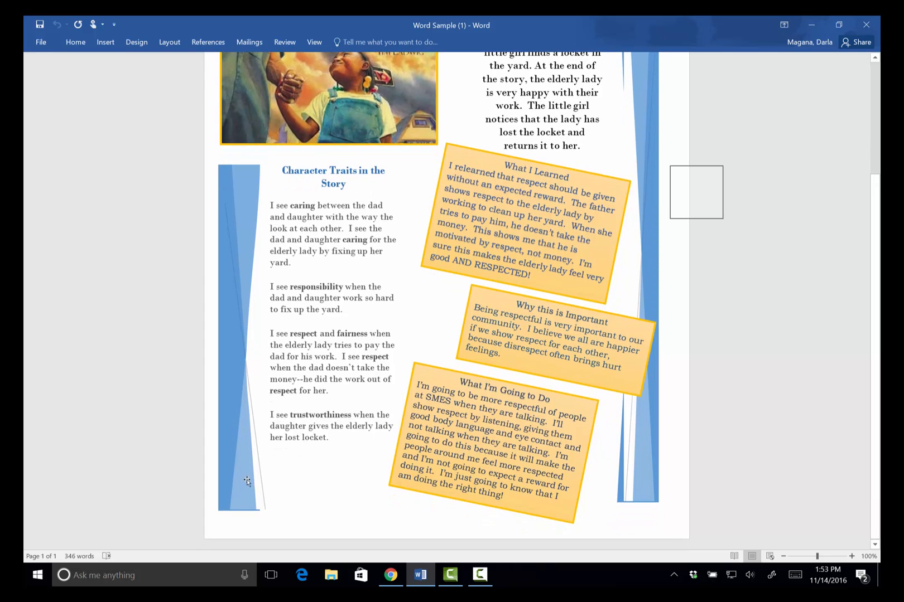
click(106, 42)
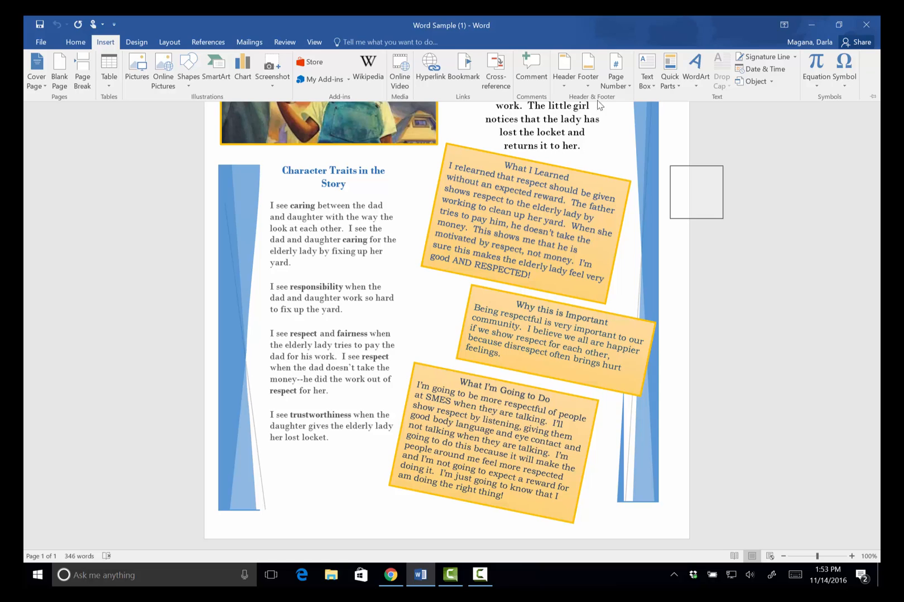
click(647, 70)
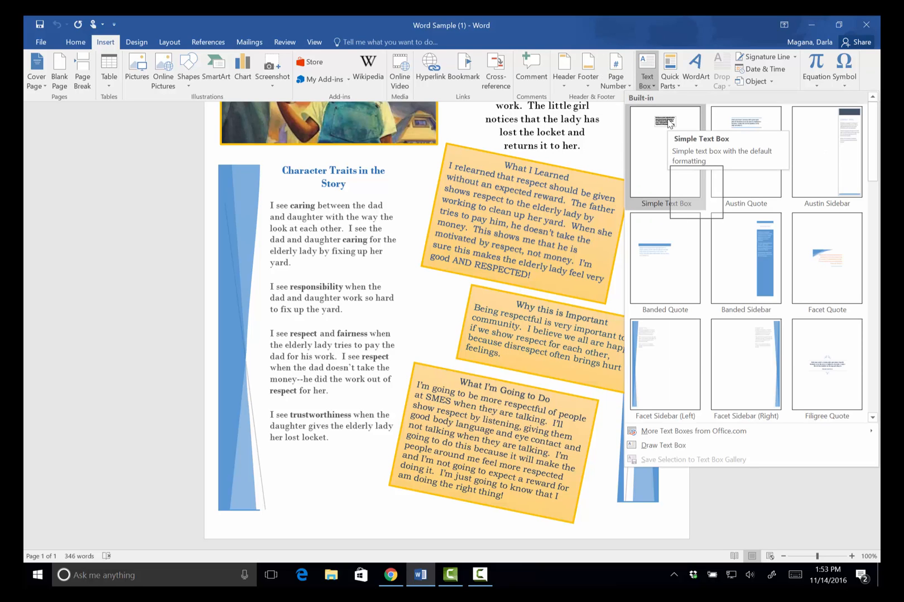
click(668, 123)
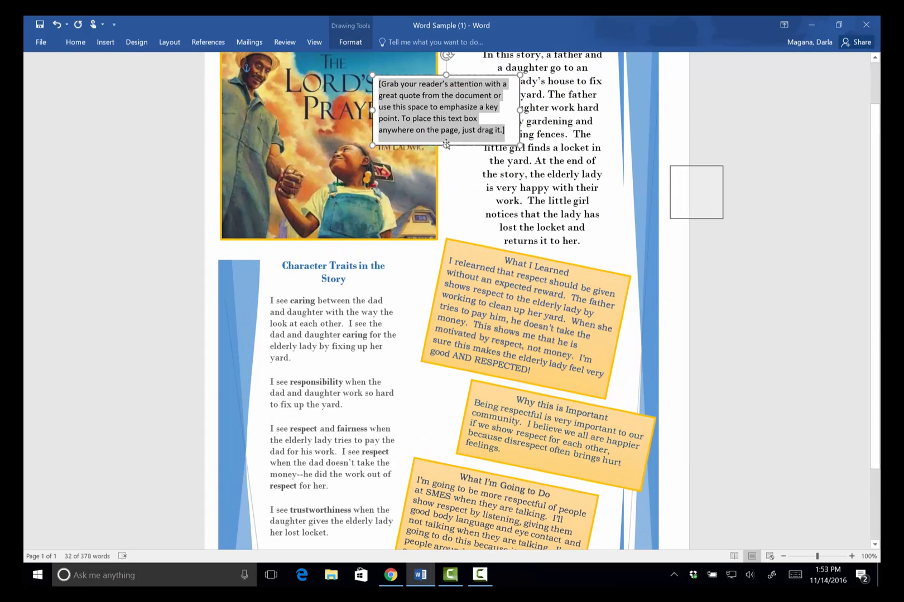
Paste the citation into the text box keeping source formatting, and widen the box
right_click(380, 86)
click(403, 134)
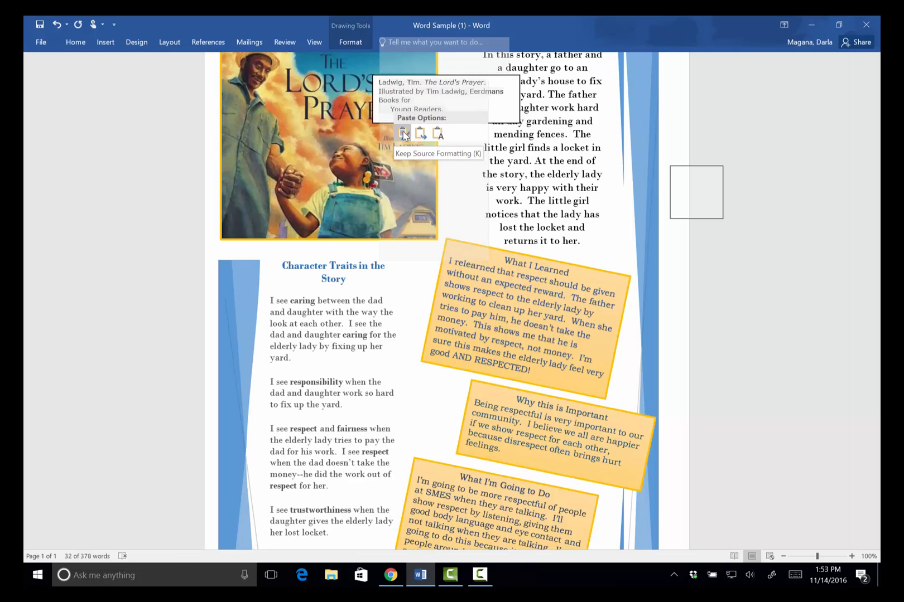
click(402, 134)
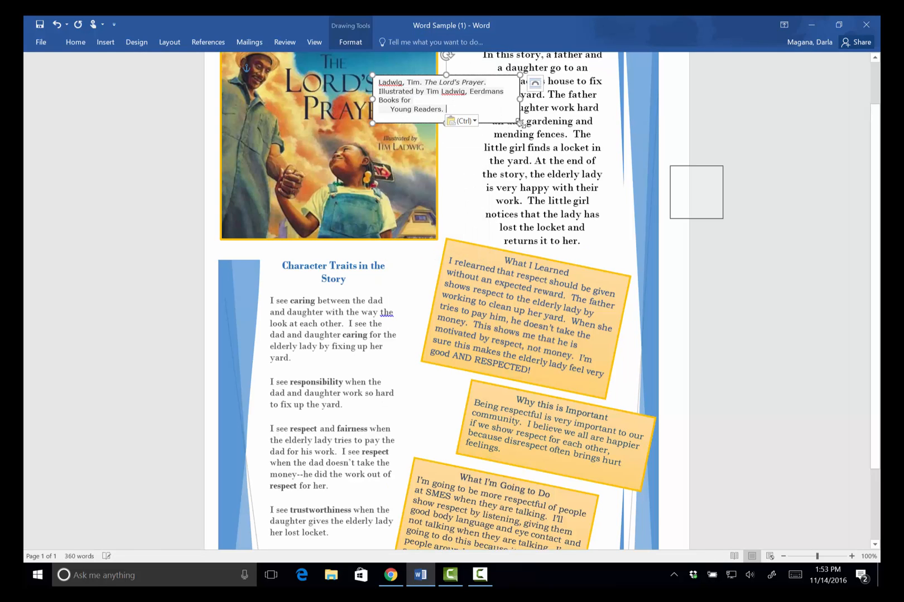
drag(556, 124, 670, 97)
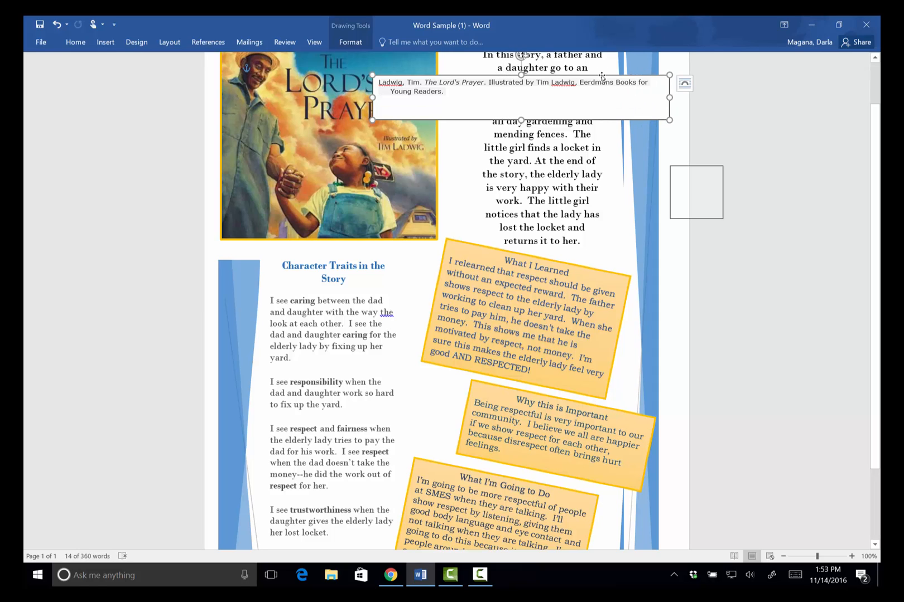
Move the citation box to the page bottom, set In Front of Text, and narrow it
drag(602, 76, 588, 95)
drag(550, 206, 471, 441)
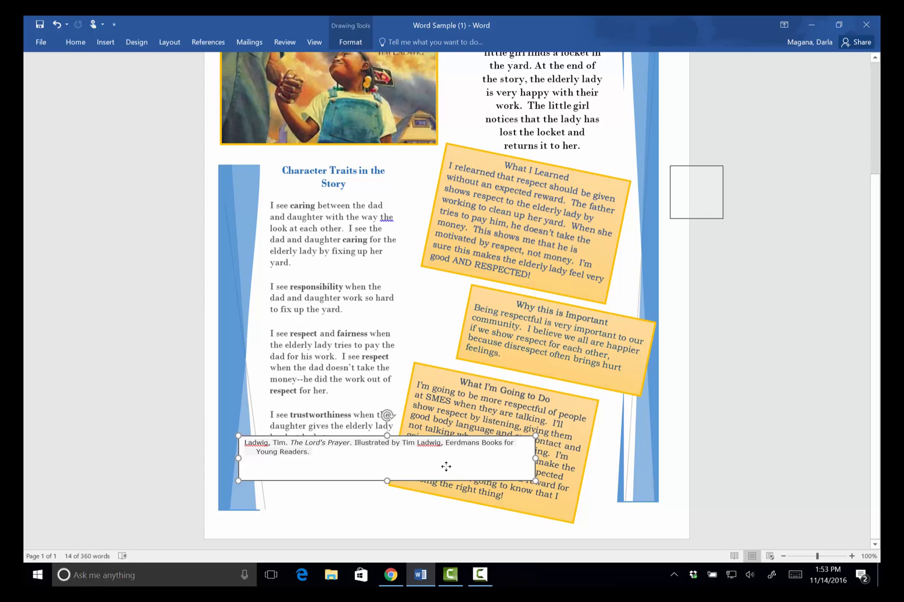
click(552, 446)
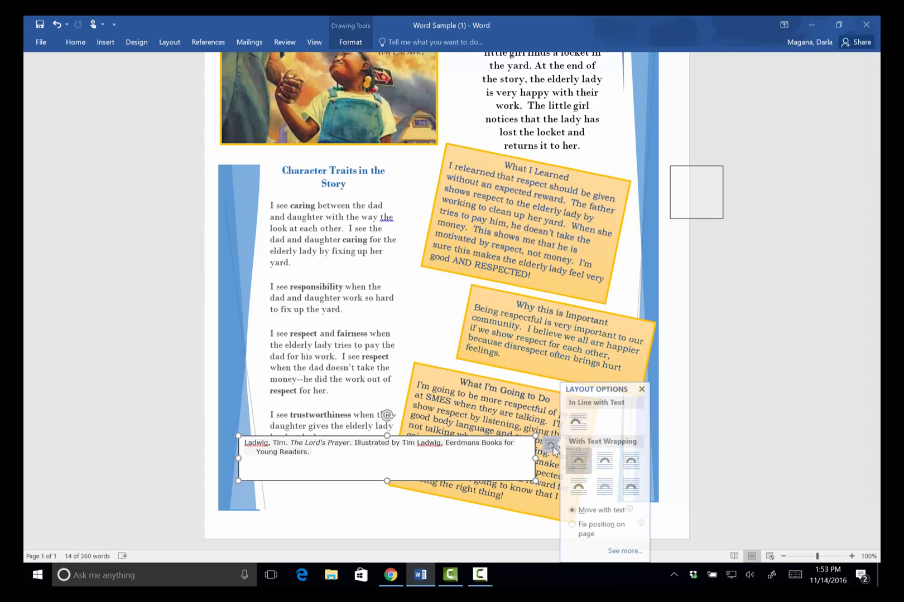
click(632, 493)
drag(436, 437, 414, 488)
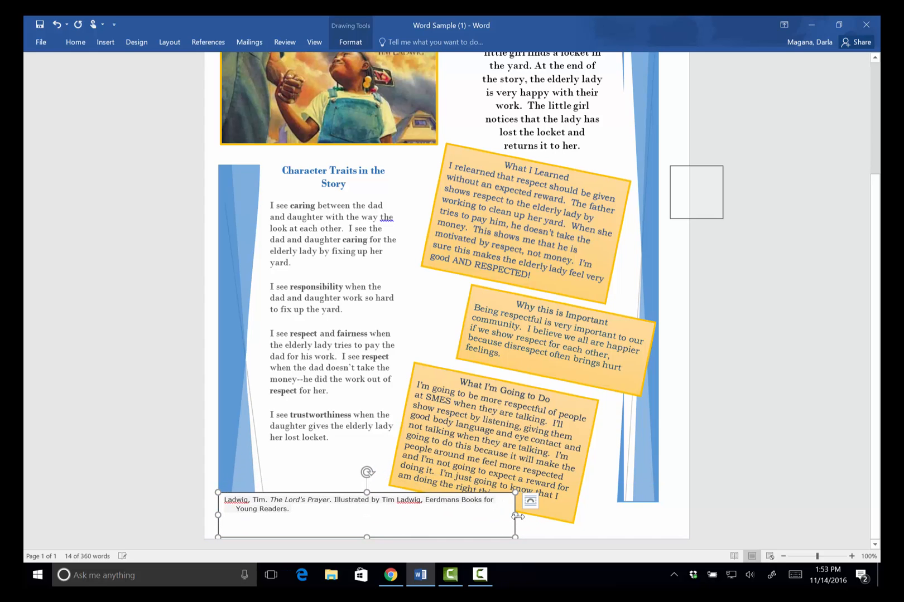
drag(514, 515, 453, 516)
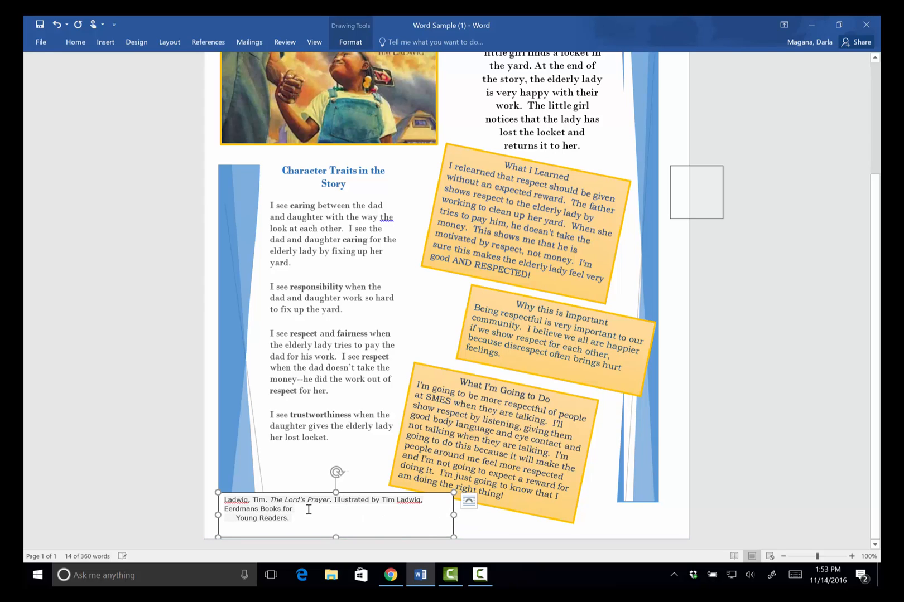
Delete the stray line break so 'Young Readers.' joins the previous citation line
click(307, 511)
key(Delete)
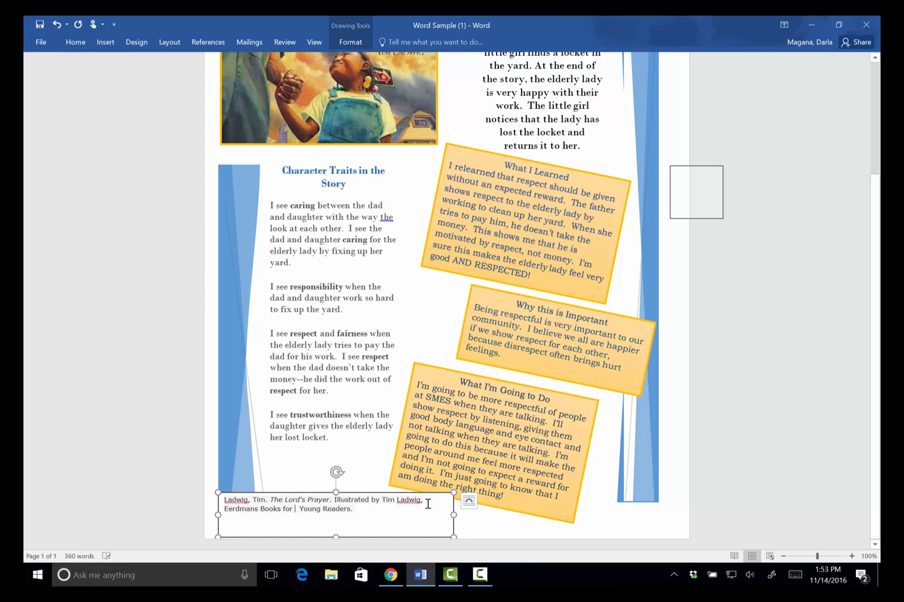
key(Delete)
key(Delete)
Narrow the citation box slightly and set its Shape Outline to No Outline
drag(453, 515, 438, 516)
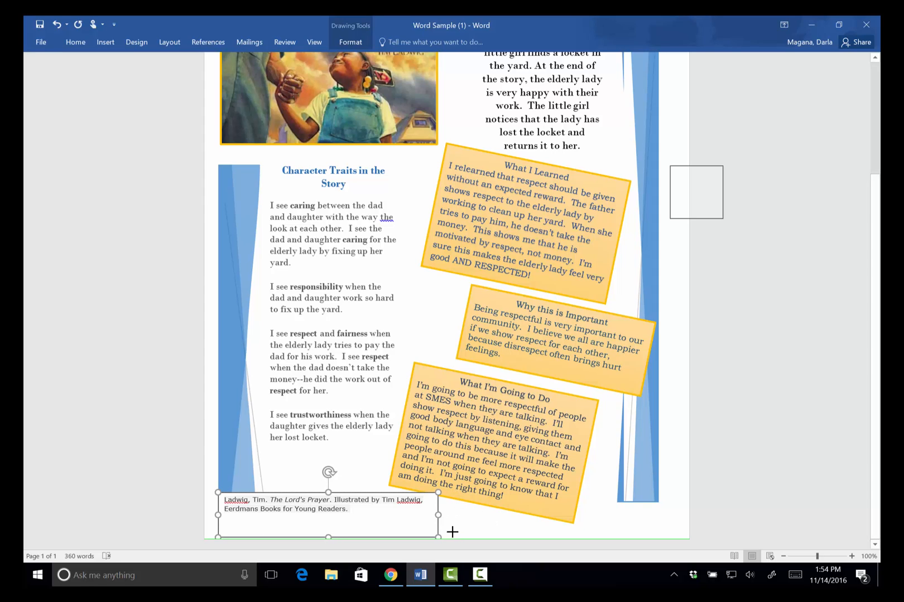
click(453, 532)
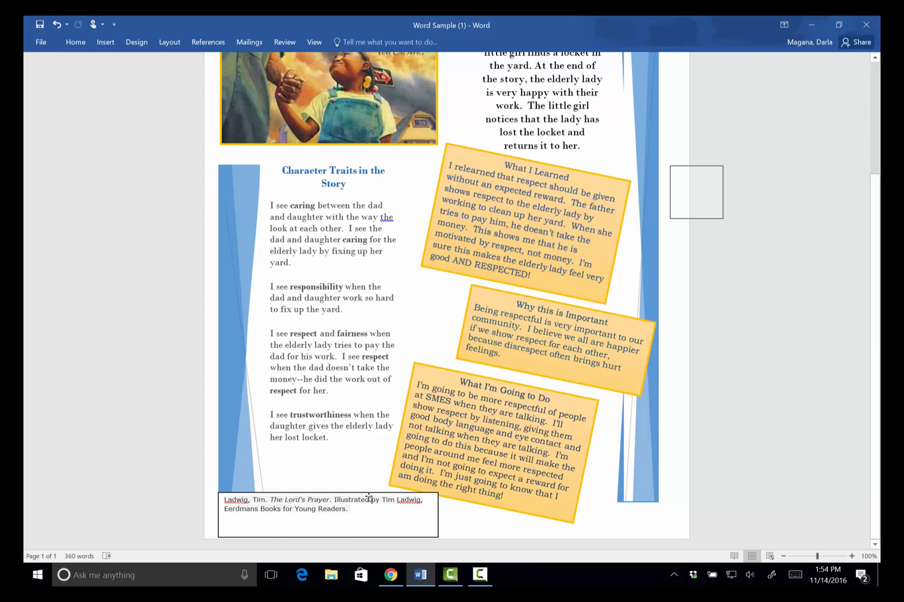
click(293, 495)
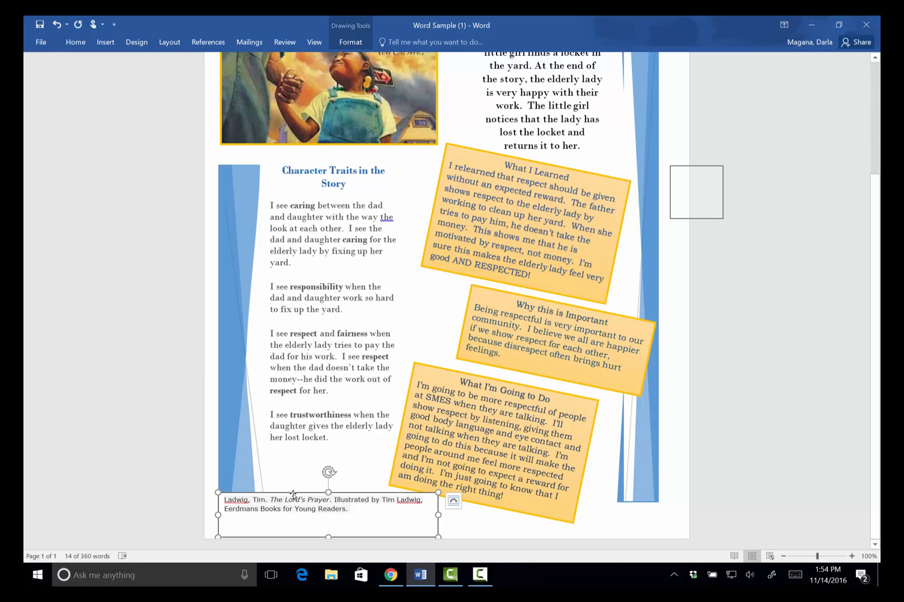
click(351, 43)
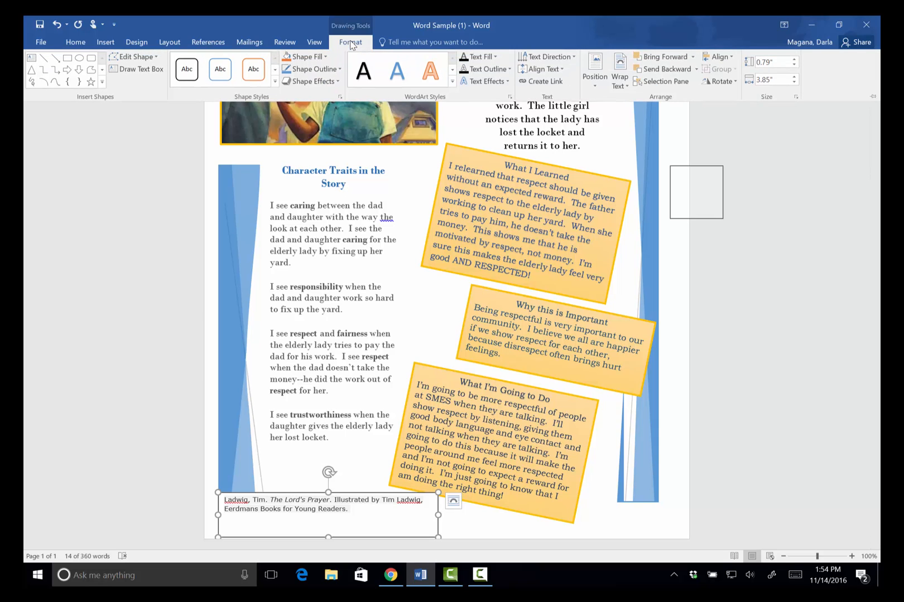
click(330, 69)
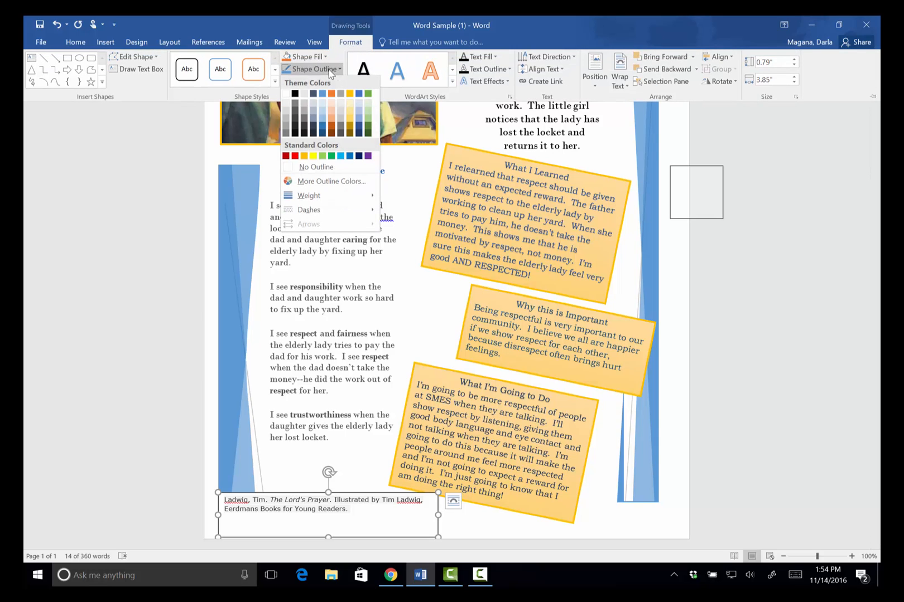
click(330, 169)
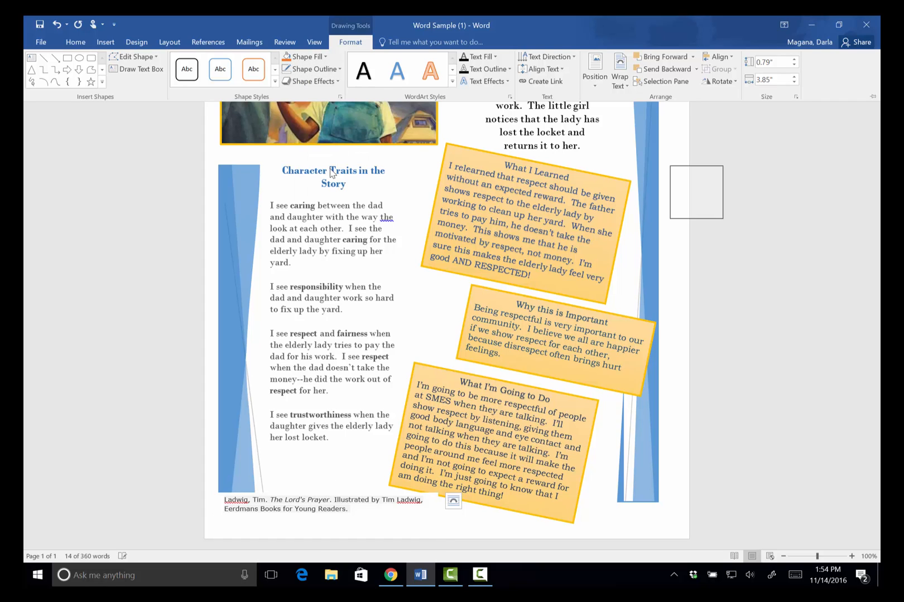
Nudge the borderless citation box down to the very bottom of the page and deselect it
click(661, 477)
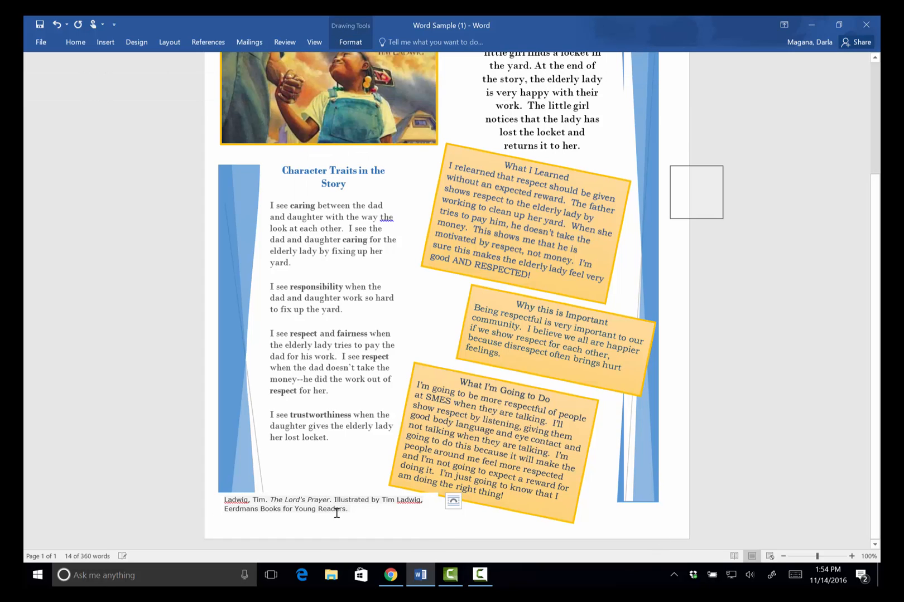
click(336, 509)
mouse_move(337, 495)
mouse_down()
mouse_move(328, 532)
mouse_move(338, 501)
mouse_up()
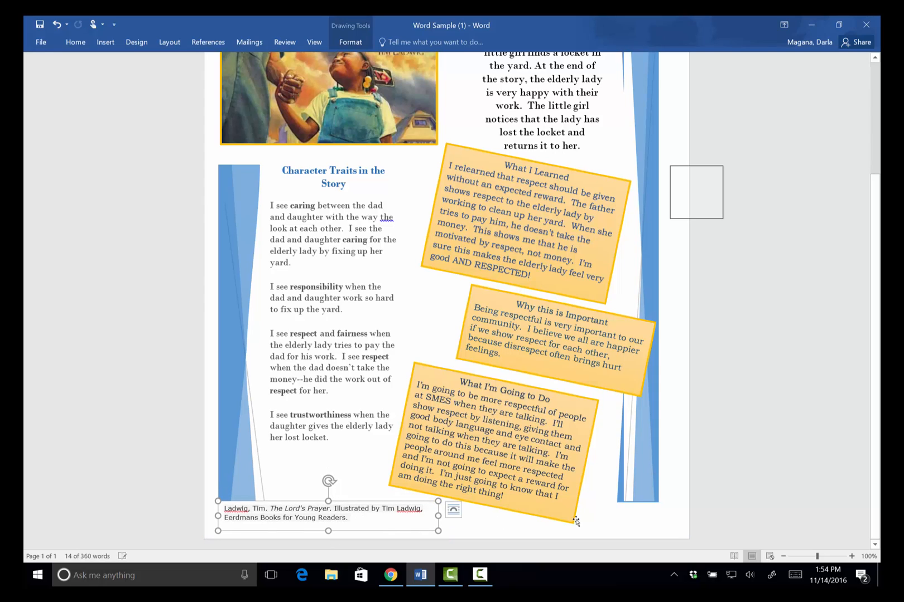
click(611, 517)
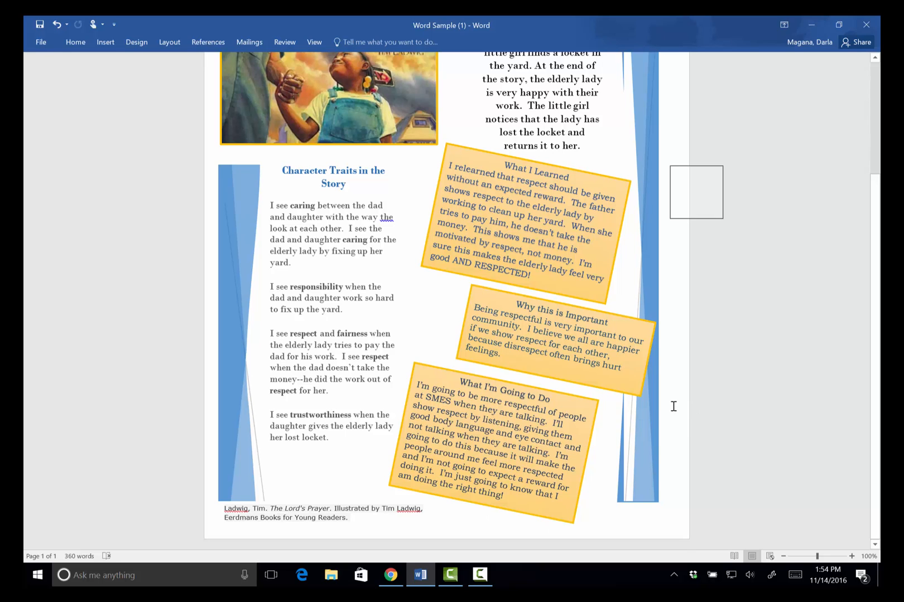
scroll(673, 406, up, 5)
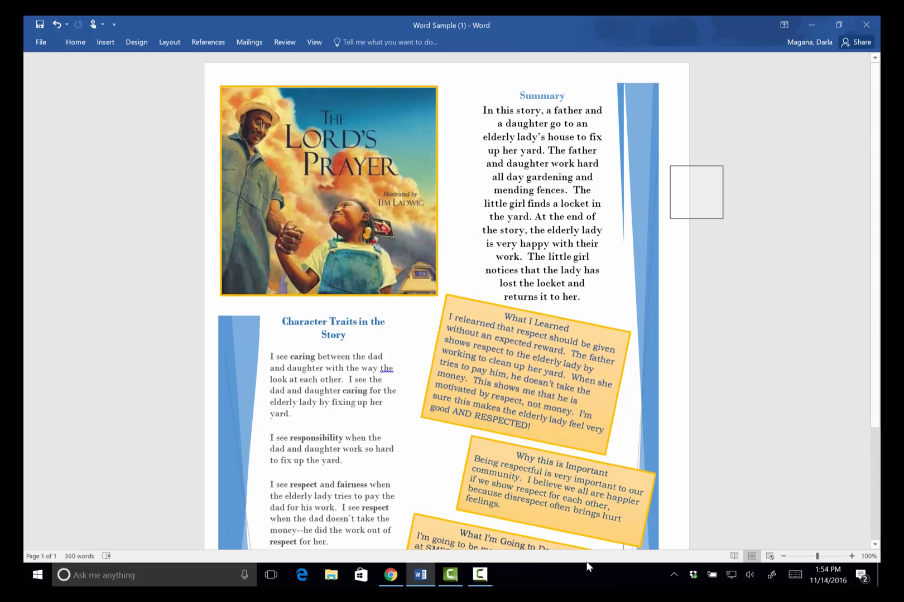
scroll(670, 460, down, 1)
scroll(670, 460, down, 5)
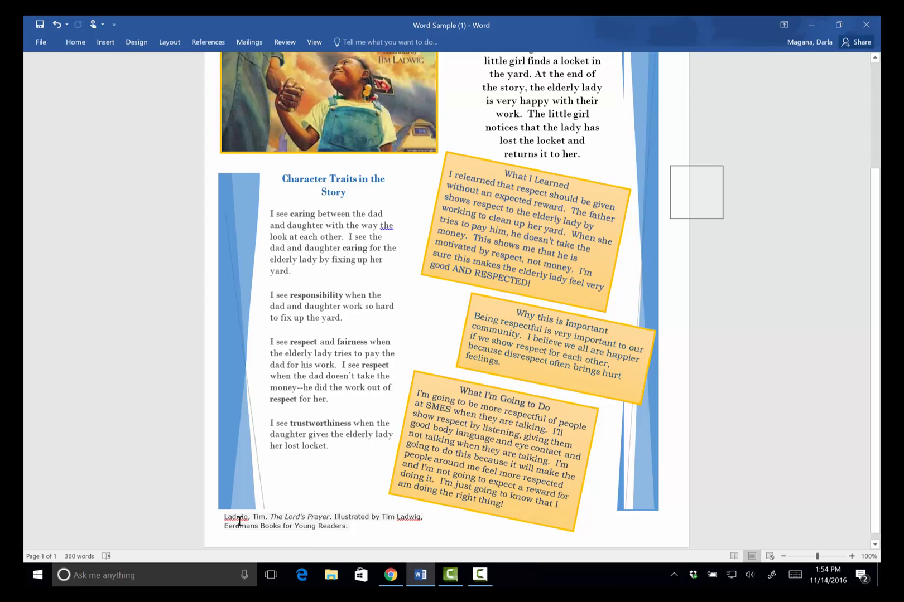